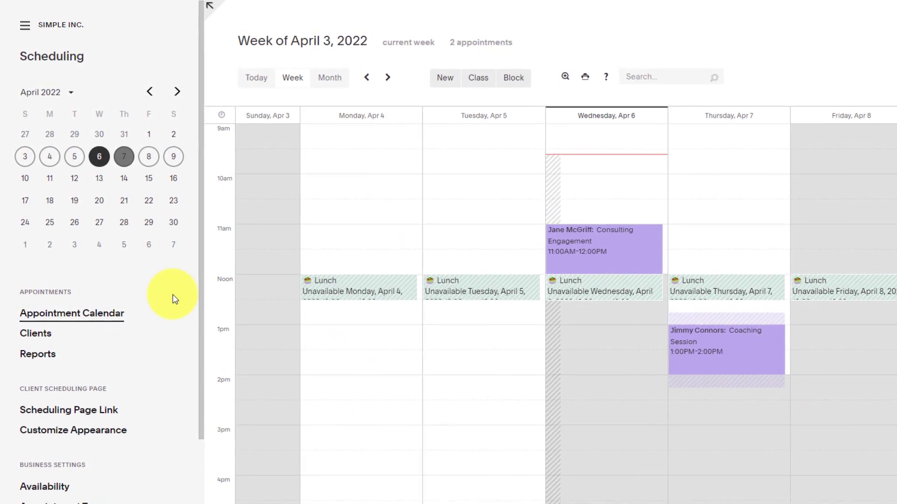
scroll(173, 299, "down", 4)
scroll(174, 299, "up", 5)
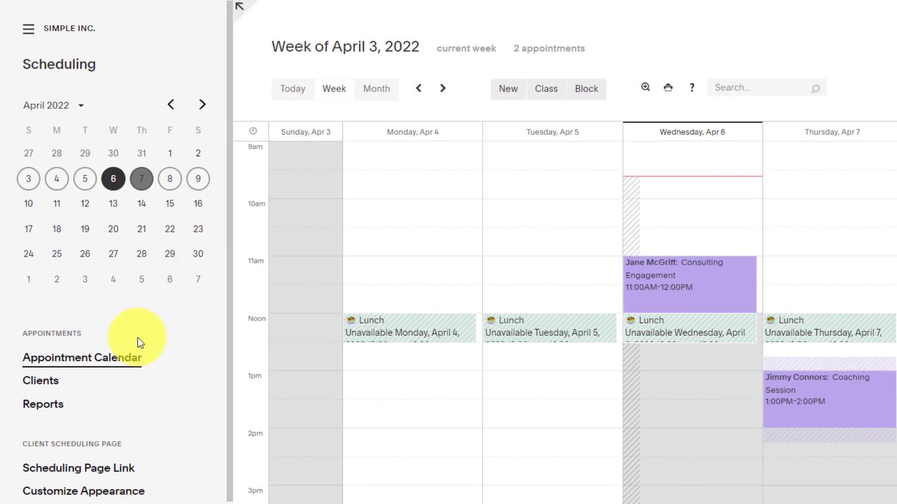
scroll(139, 343, "down", 4)
scroll(154, 351, "up", 4)
scroll(158, 347, "down", 3)
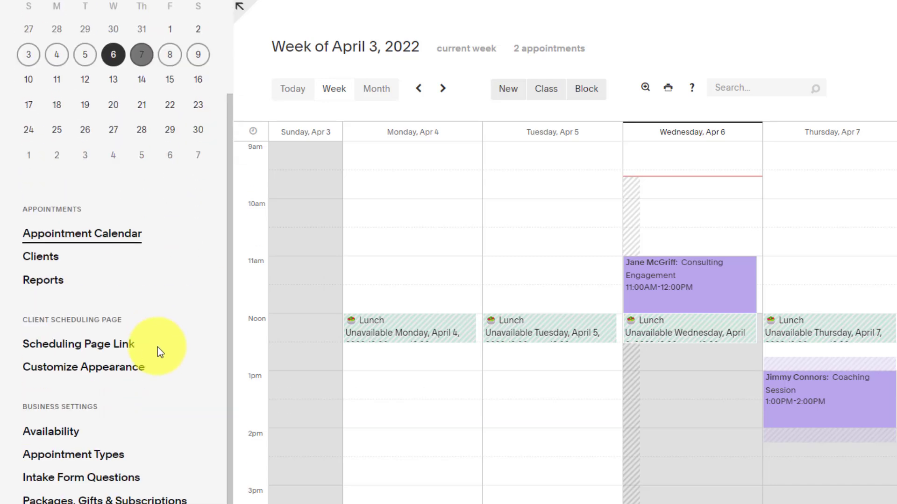
scroll(119, 399, "down", 2)
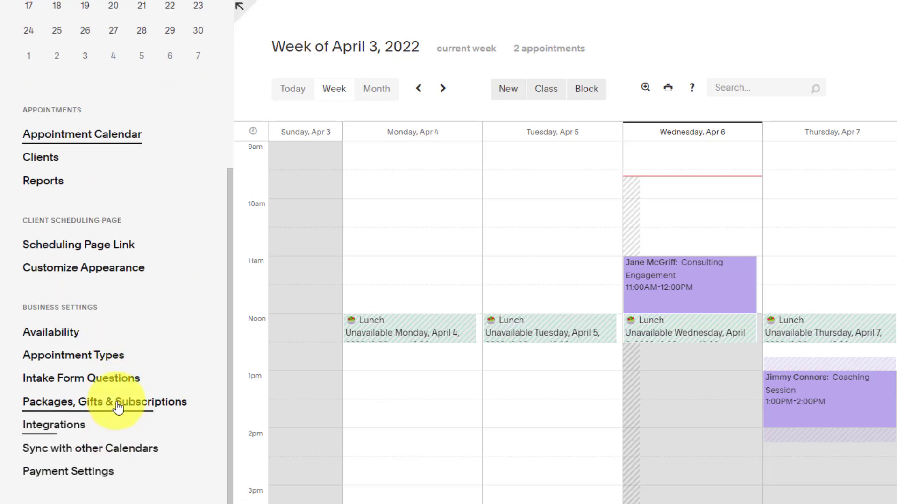
scroll(140, 220, "up", 4)
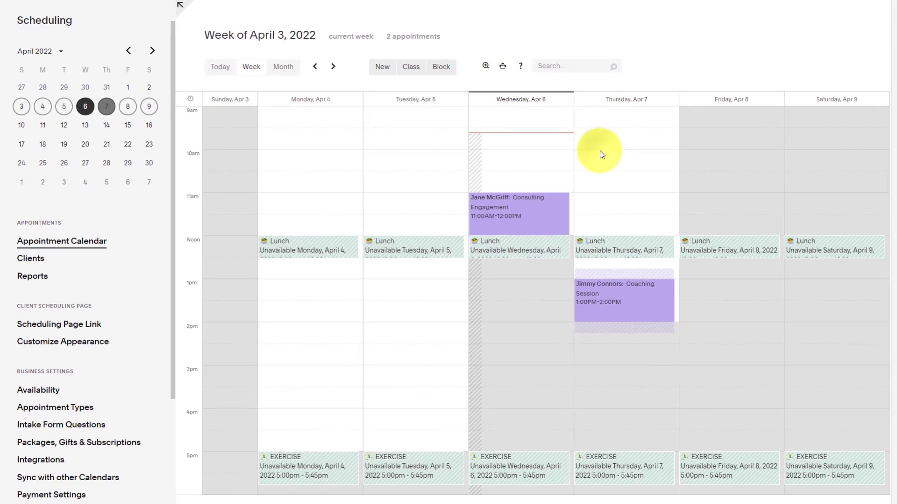
left_click(599, 150)
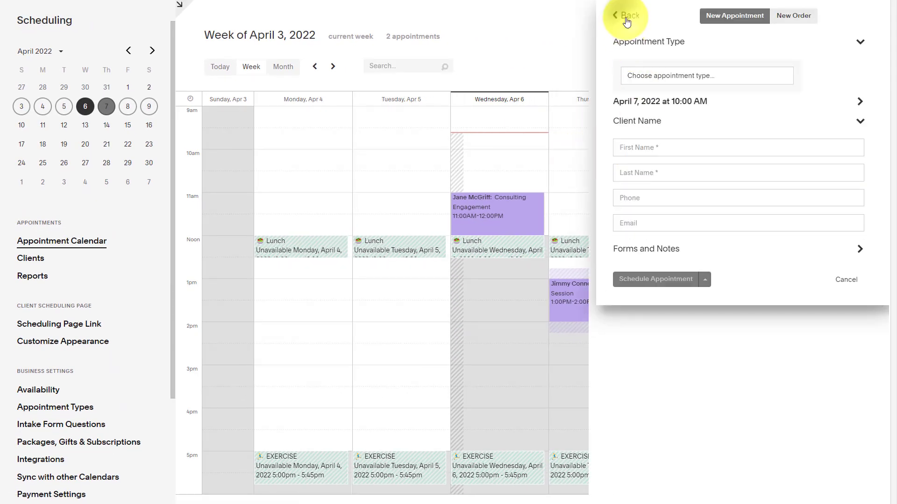
left_click(626, 18)
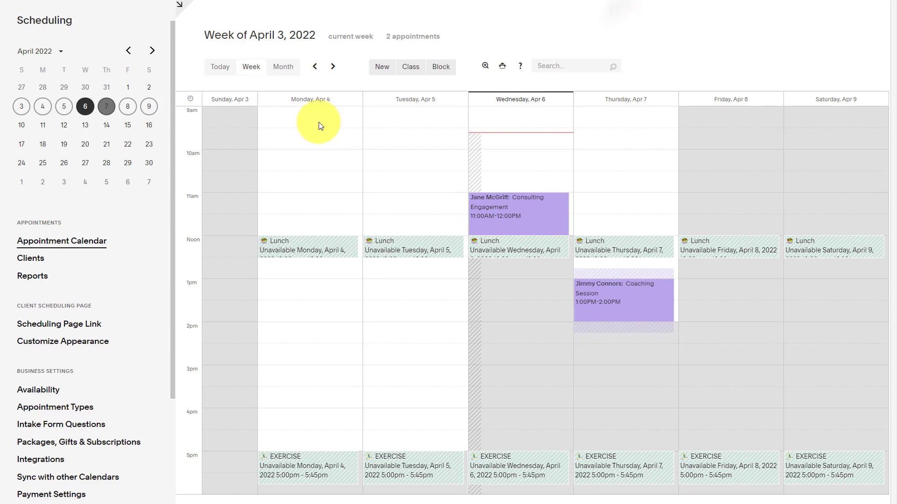
From the public scheduling page, choose Coaching Session and book the Tuesday 1:00pm slot
left_click(47, 328)
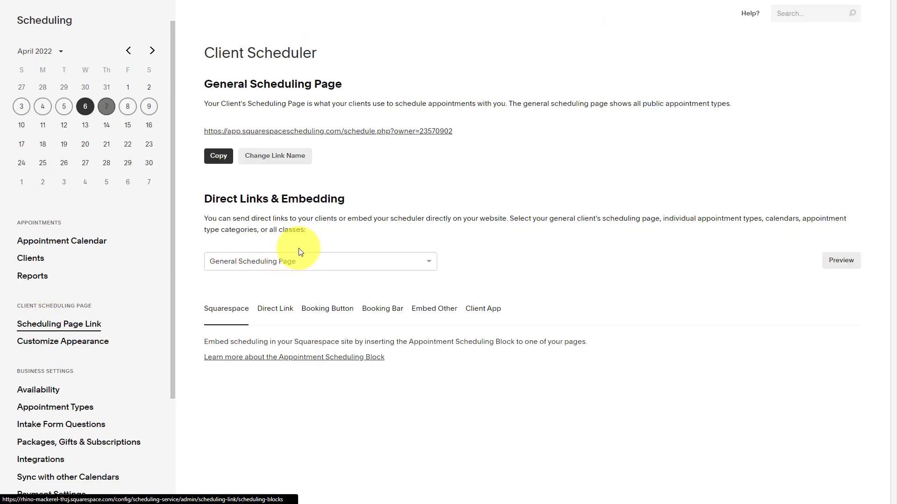
left_click(380, 131)
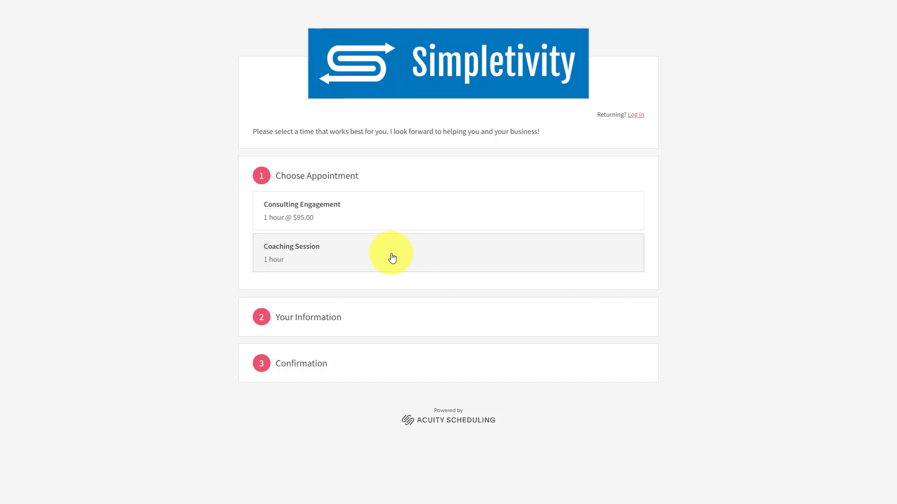
left_click(335, 257)
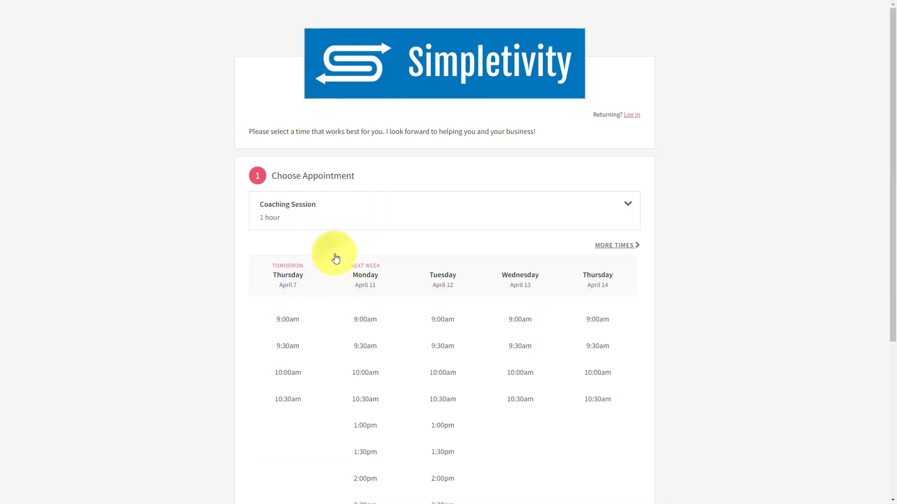
scroll(502, 276, "down", 3)
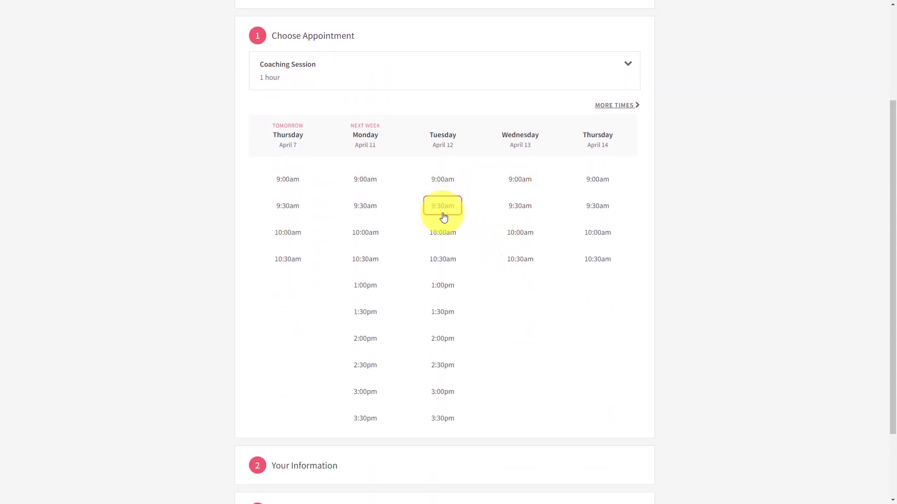
left_click(445, 289)
left_click(446, 309)
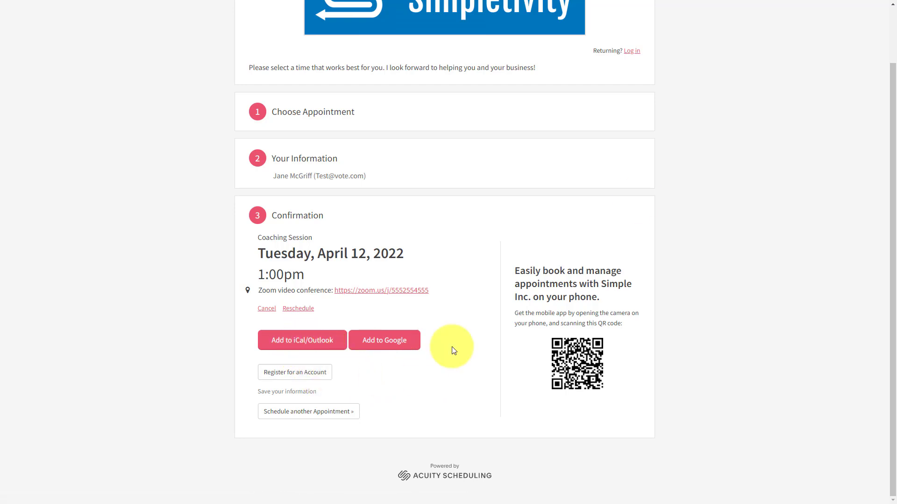
Scroll through the Appearance settings: Daily template, Simple Inc. name and Simpletivity logo
scroll(695, 241, "up", 2)
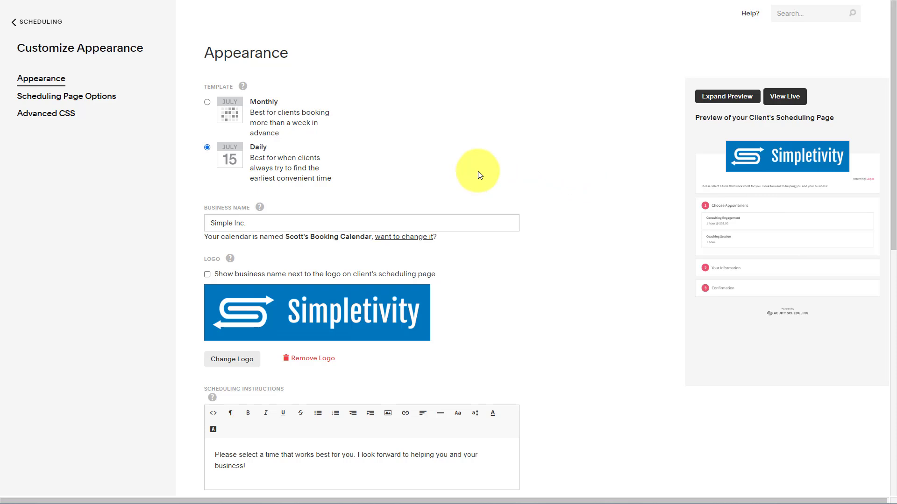
scroll(324, 233, "down", 3)
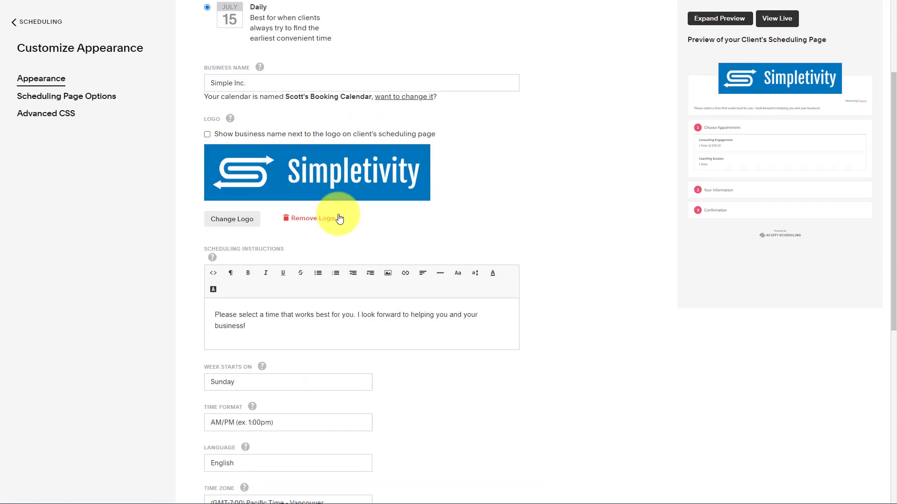
scroll(337, 213, "up", 3)
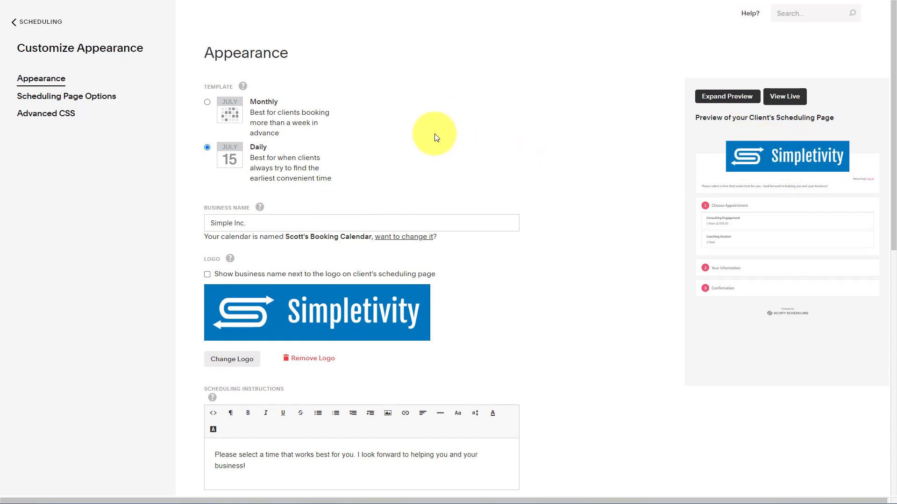
scroll(434, 137, "down", 2)
scroll(405, 222, "up", 2)
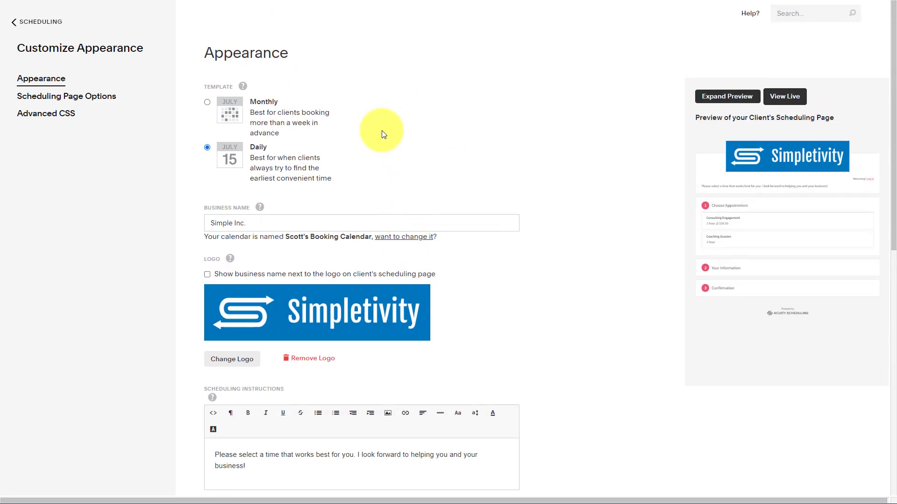
Return to Scheduling, open the Scheduling Page Link embedding options, and preview the client scheduler
left_click(26, 24)
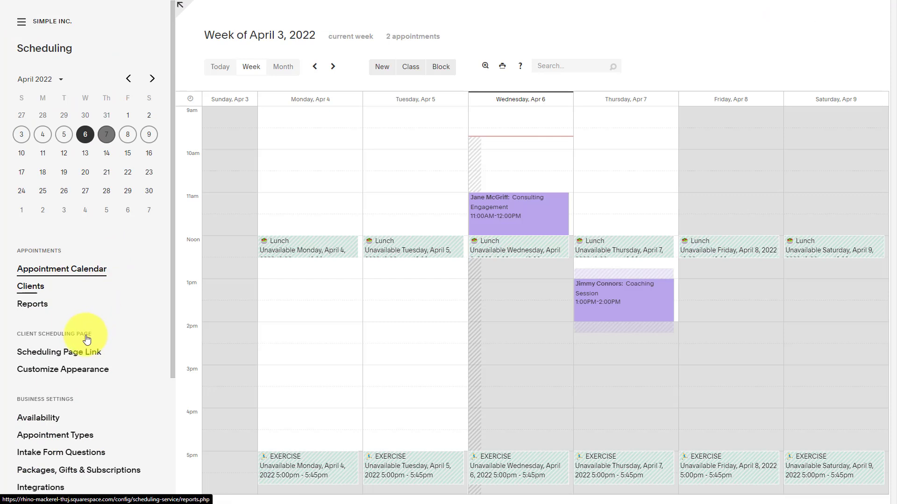
left_click(69, 358)
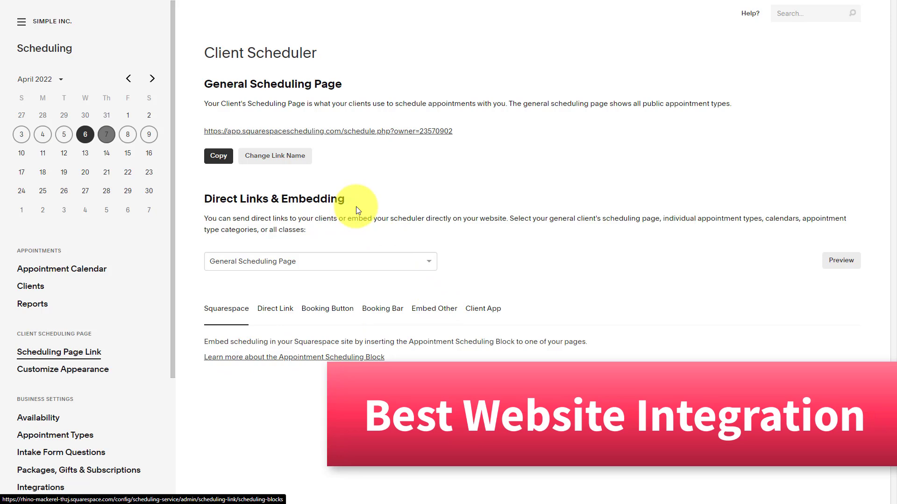
left_click(843, 263)
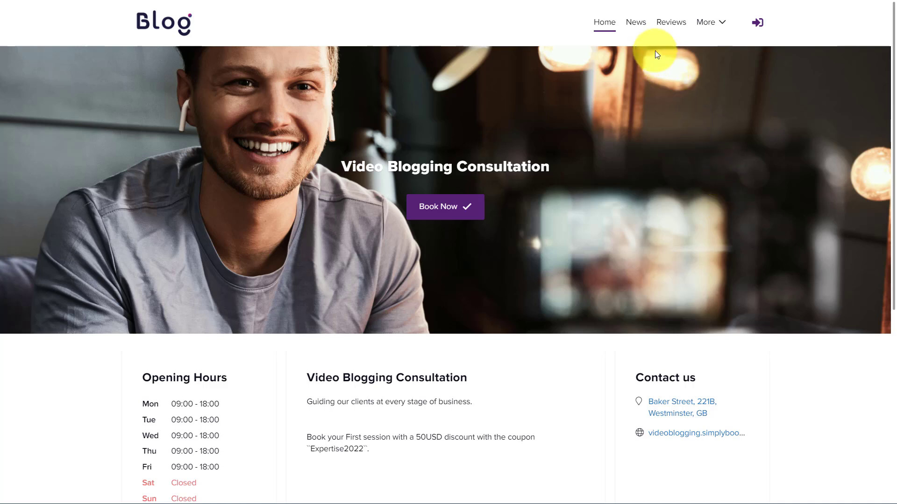
Open the booking site's More menu, then scroll down toward the gallery and back to the top
left_click(721, 24)
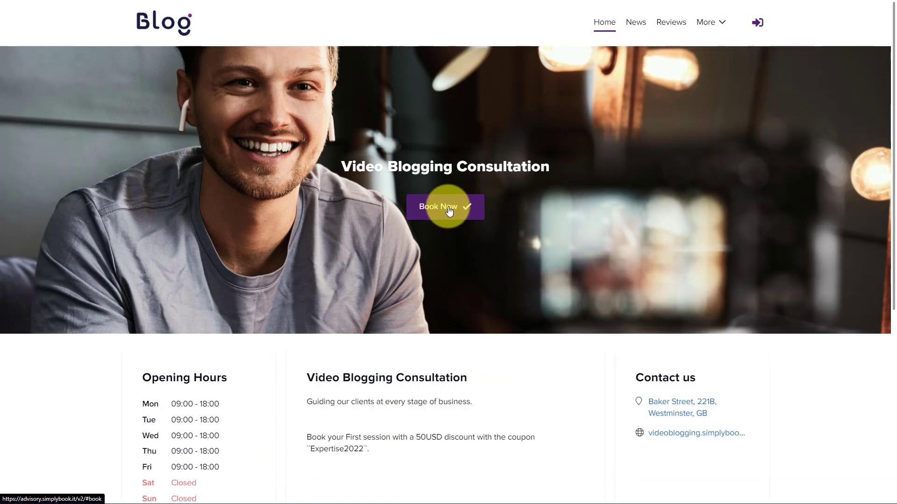
scroll(404, 225, "down", 6)
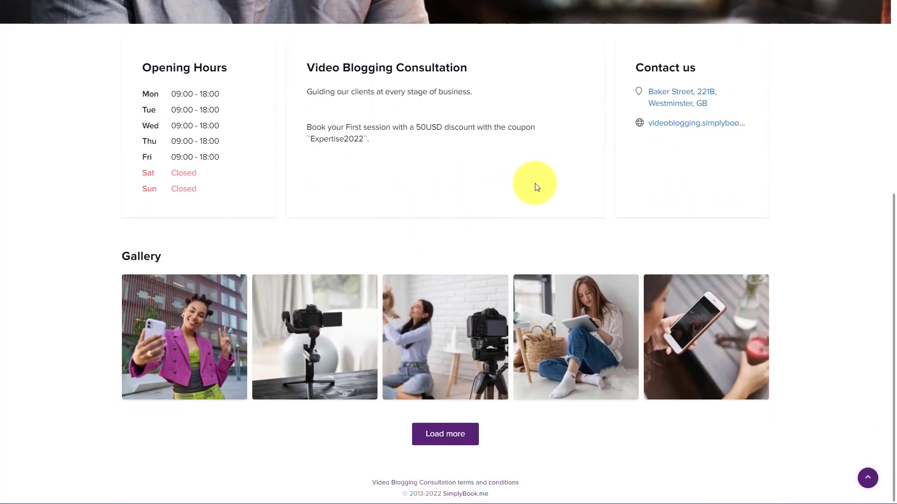
scroll(535, 186, "up", 2)
scroll(554, 229, "up", 4)
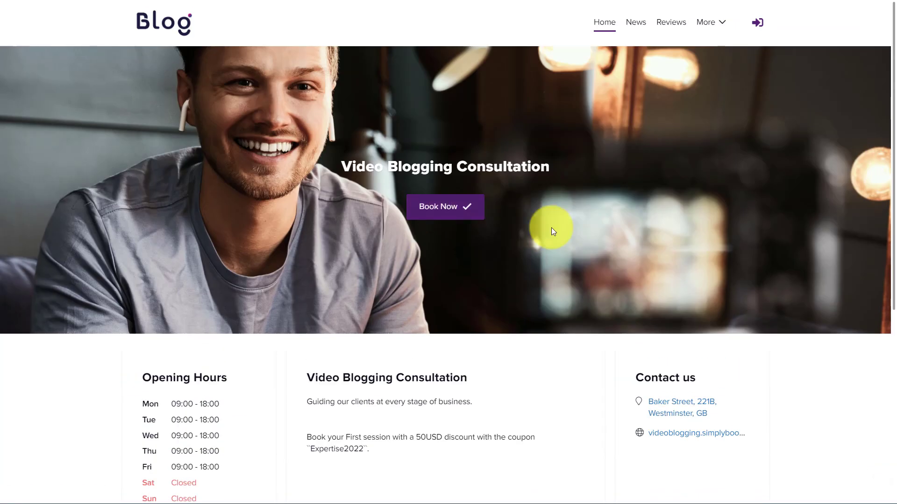
left_click(448, 213)
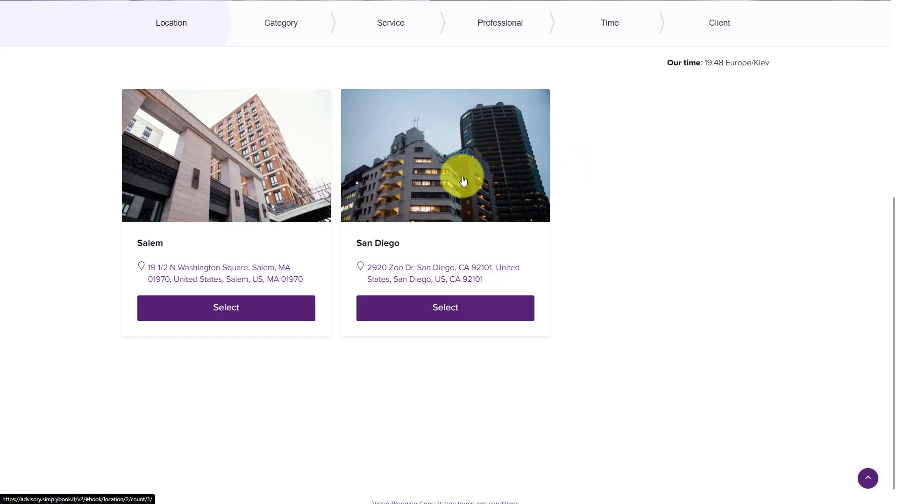
left_click(439, 312)
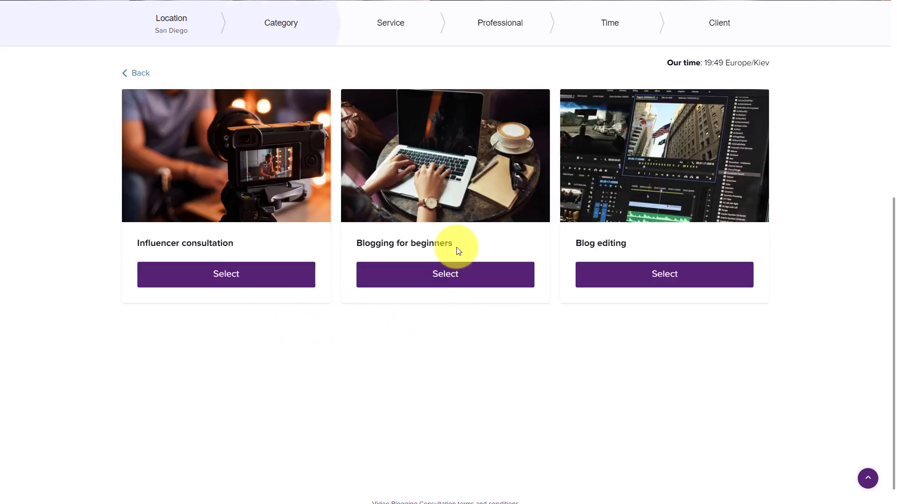
left_click(442, 273)
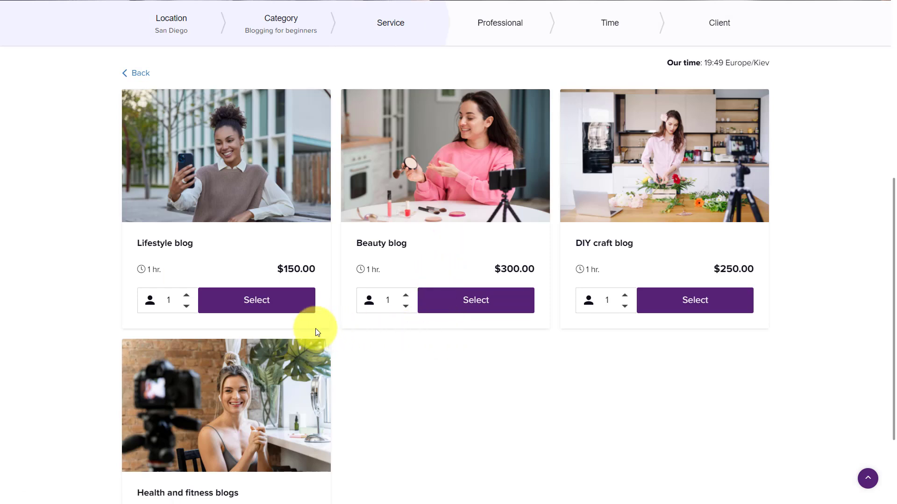
left_click(241, 300)
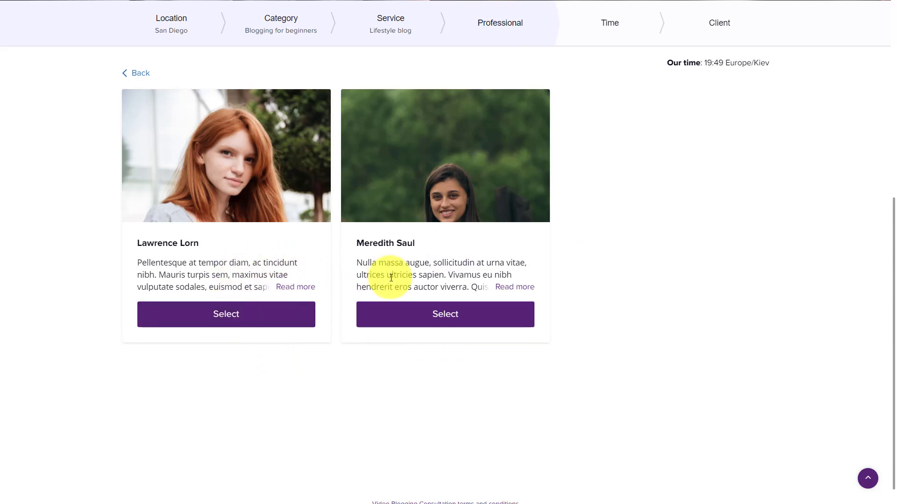
left_click(226, 313)
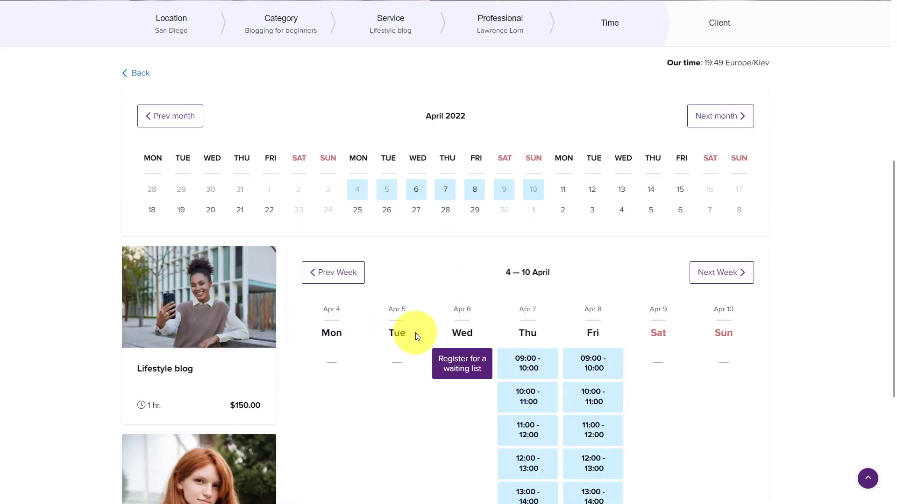
Pick Thursday's 12:00–13:00 time slot instead of 10:00–11:00
scroll(415, 332, "down", 4)
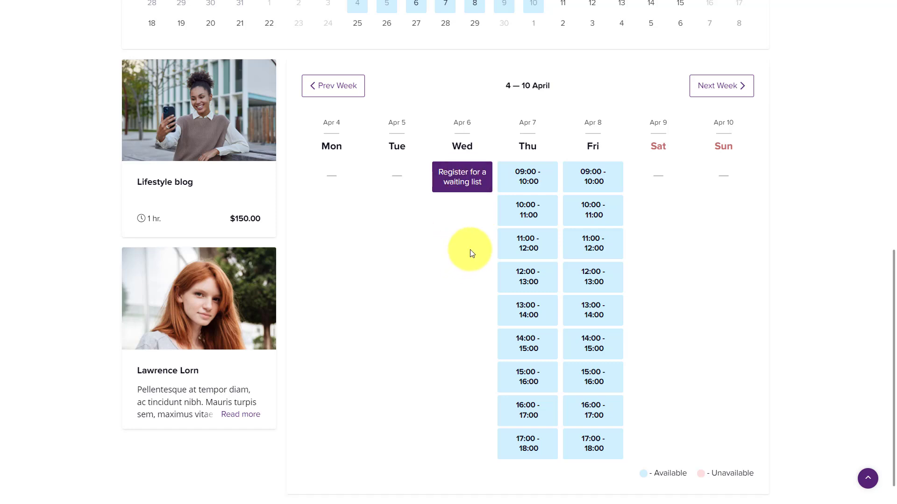
left_click(530, 215)
left_click(537, 271)
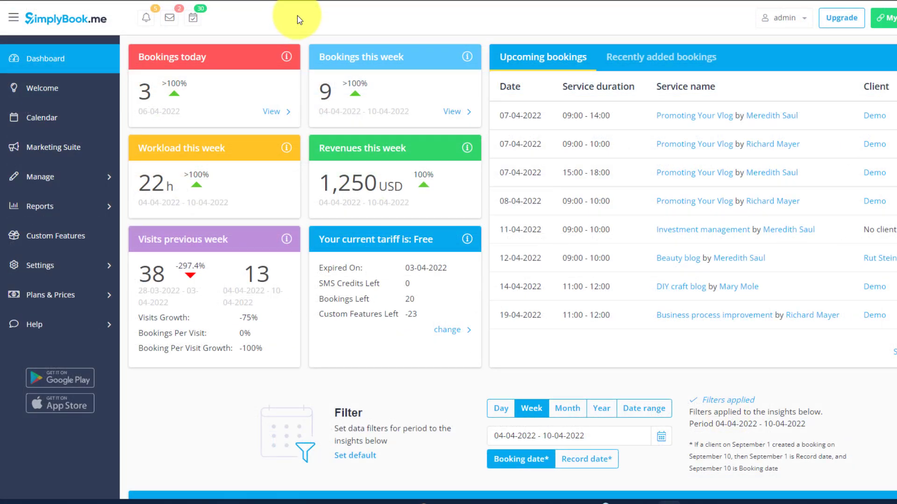
scroll(296, 134, "down", 3)
scroll(296, 134, "down", 4)
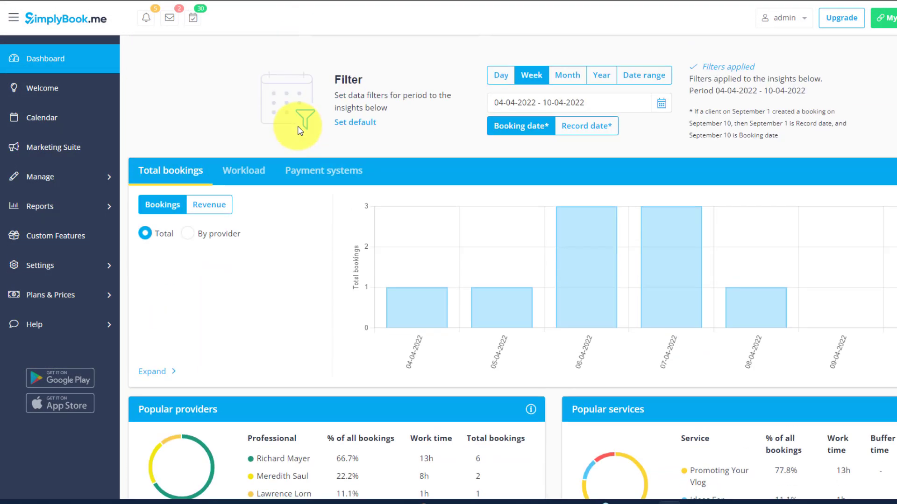
scroll(299, 131, "up", 7)
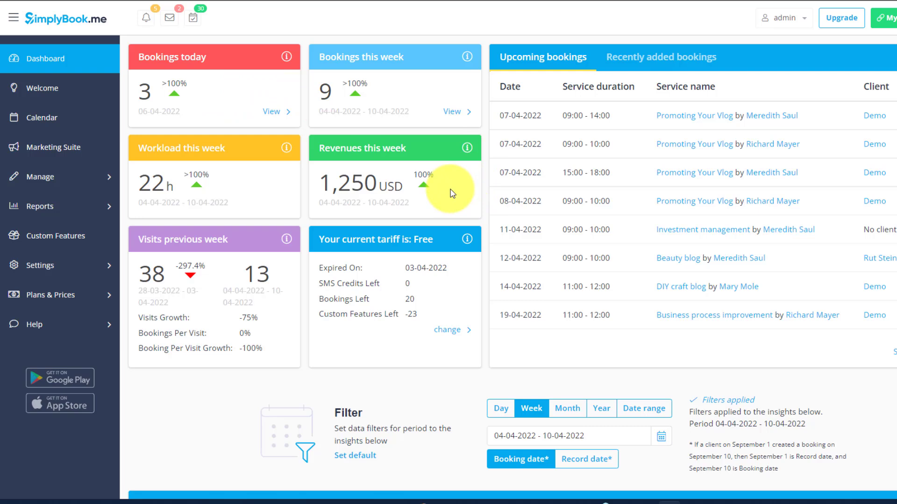
scroll(451, 190, "down", 2)
scroll(450, 189, "down", 5)
scroll(450, 189, "down", 1)
scroll(450, 189, "down", 1)
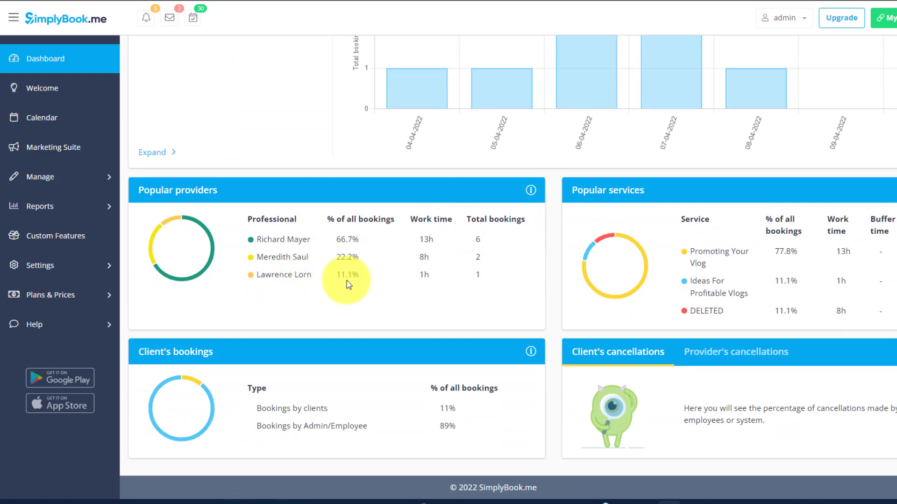
scroll(347, 284, "up", 3)
scroll(344, 282, "up", 4)
scroll(338, 293, "up", 3)
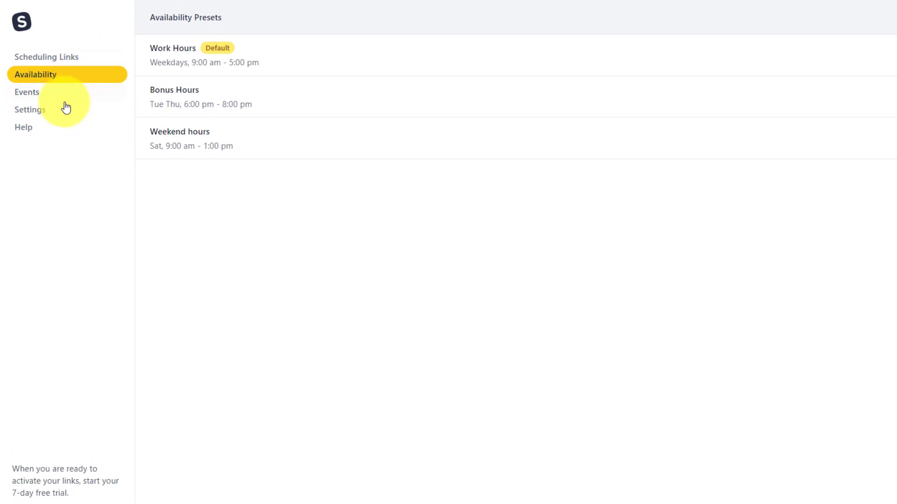
Return from Availability to the Scheduling Links list
left_click(47, 58)
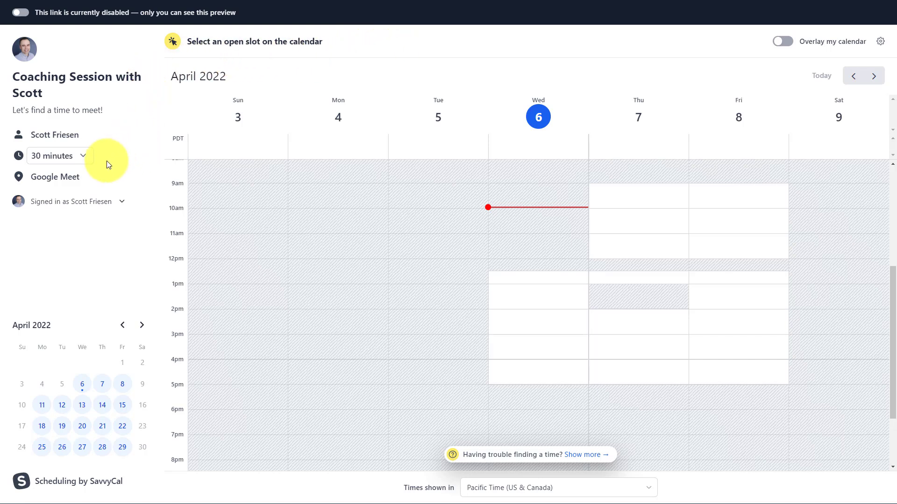
Change the Coaching Session with Scott duration from 30 to 60 minutes
left_click(79, 156)
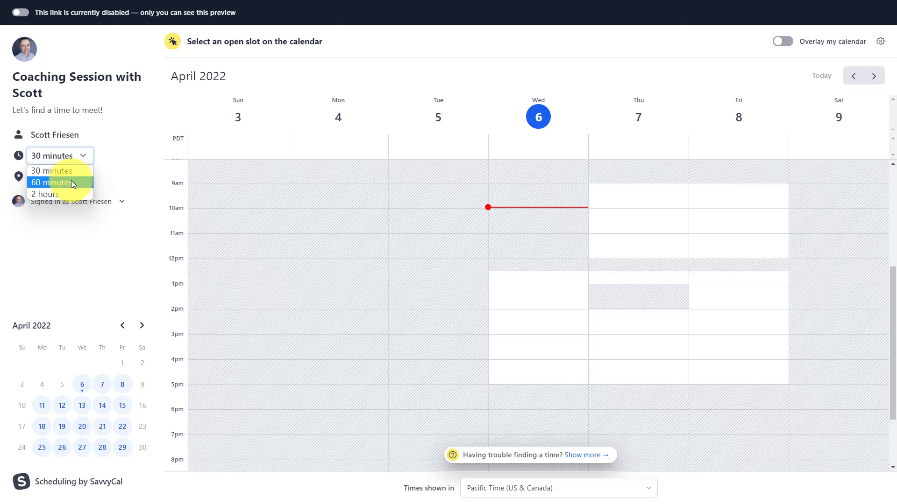
left_click(138, 151)
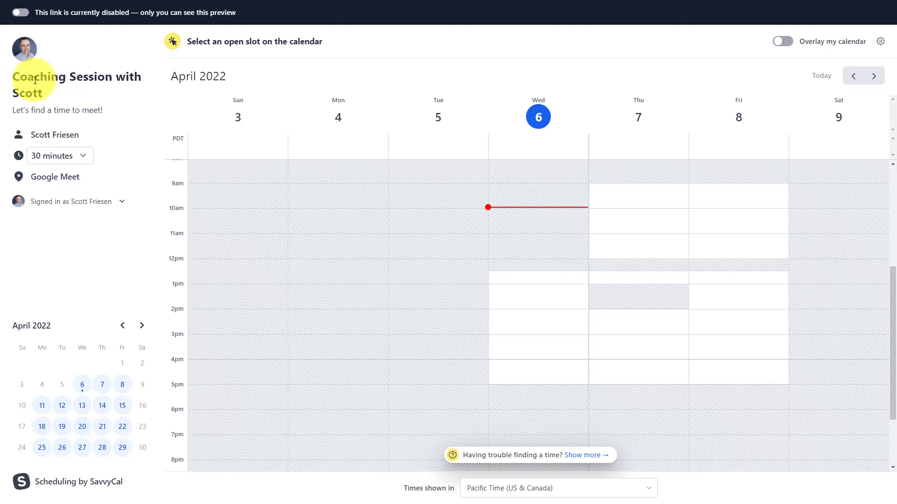
left_click(81, 156)
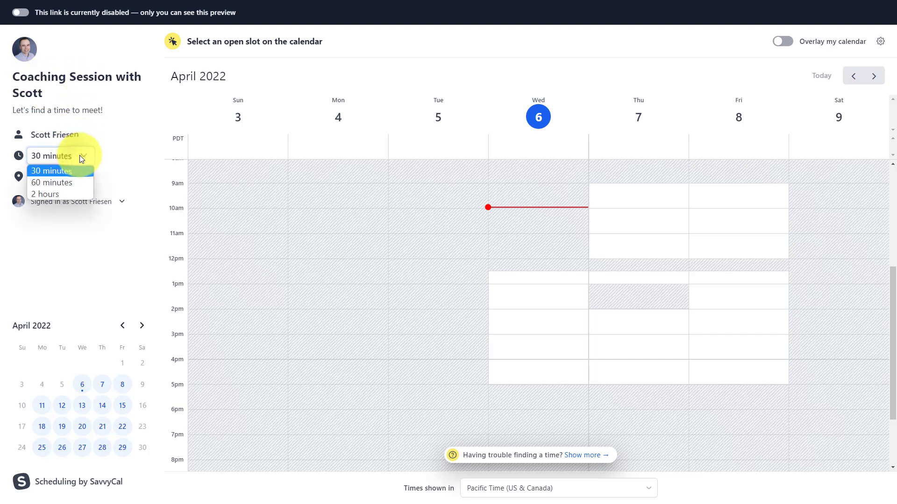
left_click(60, 186)
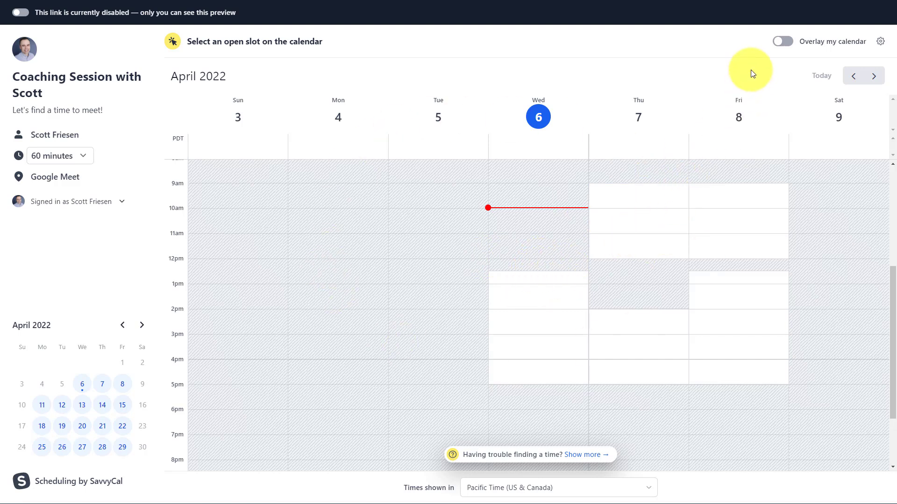
Turn on Overlay my calendar over the available SavvyCal slots
left_click(783, 43)
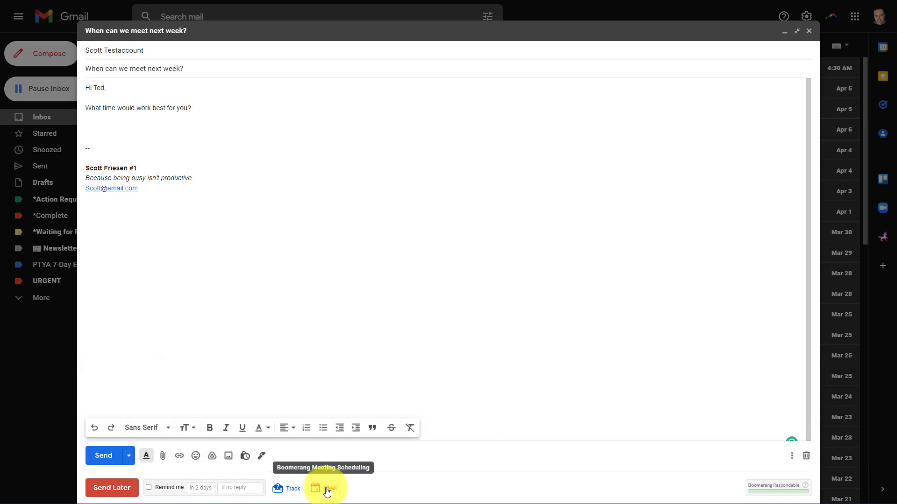
Bring up Boomerang's meeting scheduling options beneath the Gmail draft
left_click(327, 490)
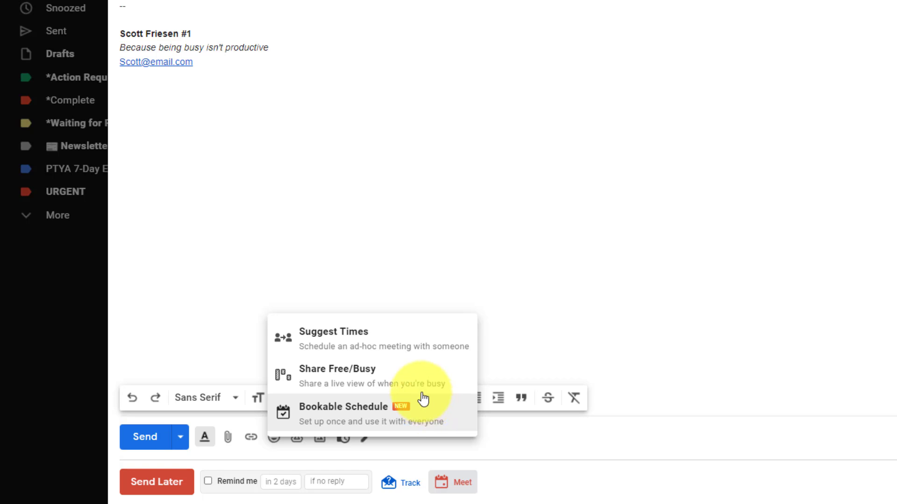
Insert a Share Free/Busy live calendar for next week into the email
left_click(353, 377)
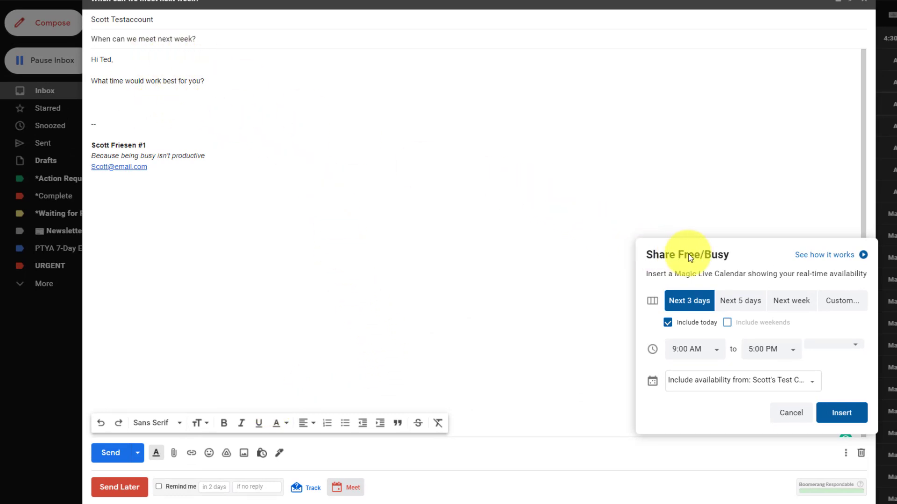
left_click(788, 303)
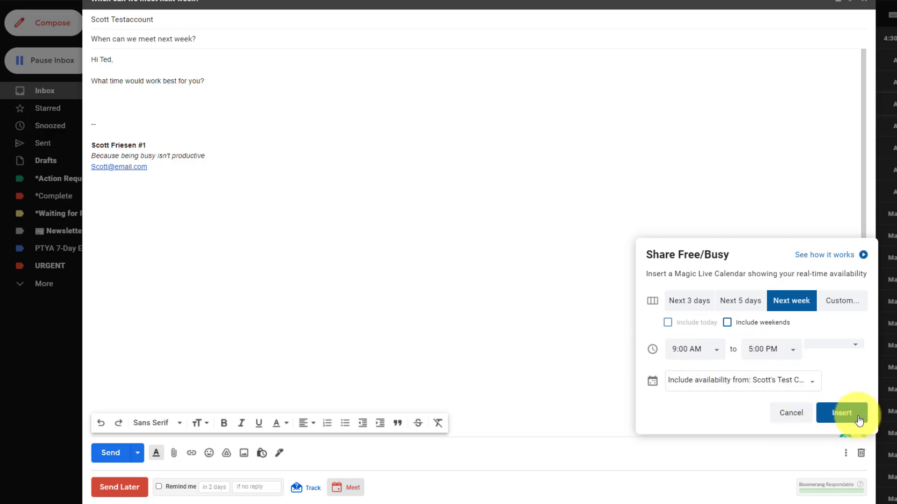
left_click(843, 415)
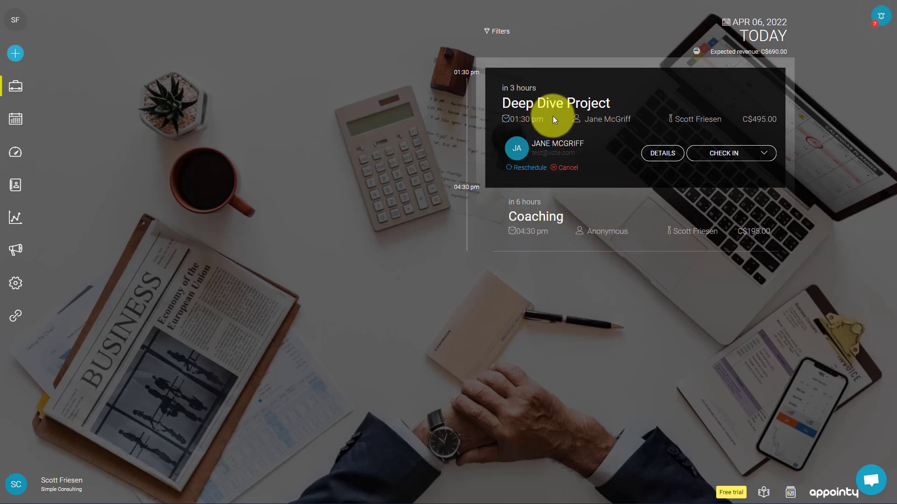
left_click(662, 154)
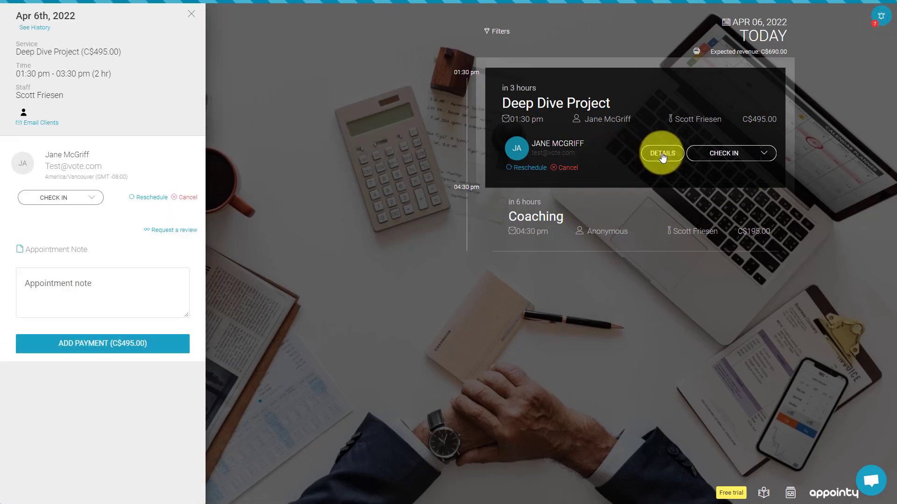
left_click(92, 199)
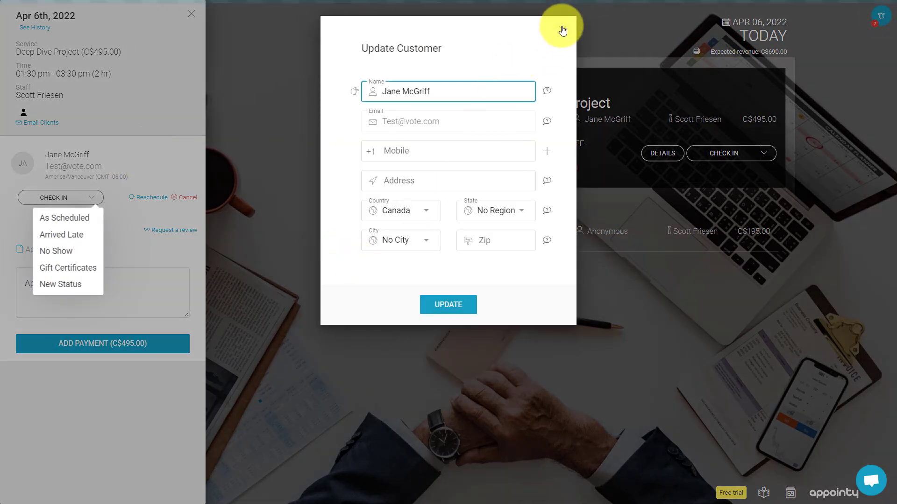
left_click(563, 30)
left_click(329, 89)
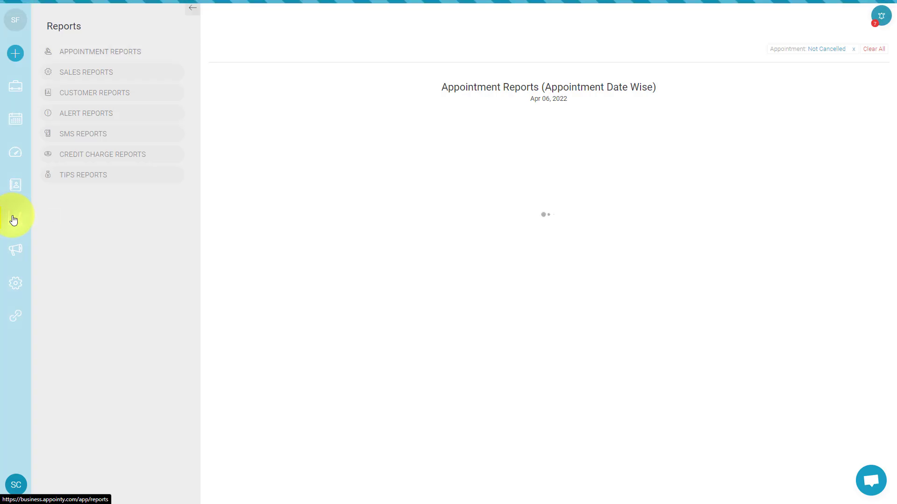
View today's appointment report, then bring up the Gift Certificates marketing page
left_click(15, 218)
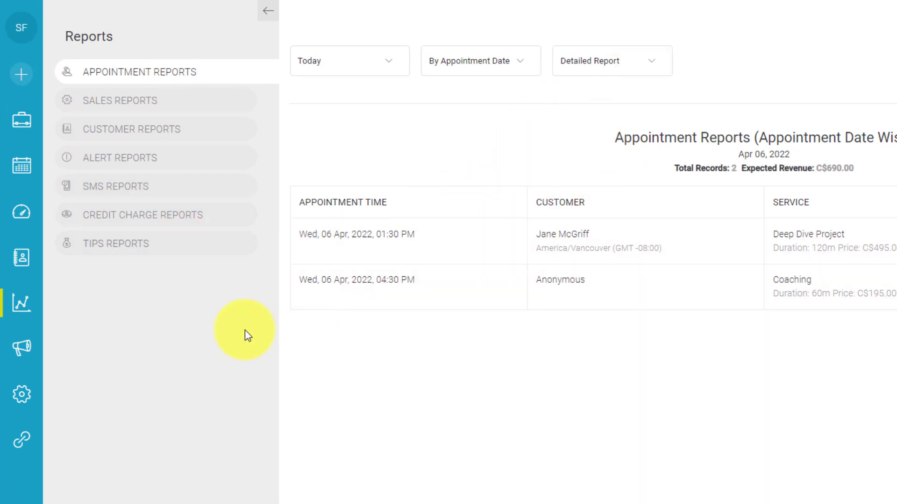
left_click(28, 353)
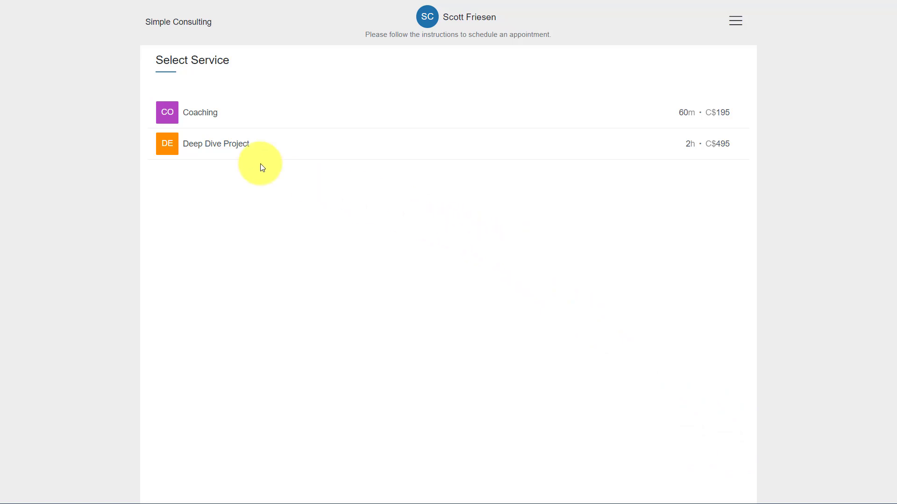
Select Coaching (60m, C$195) and show Friday, April 8 available times
left_click(200, 115)
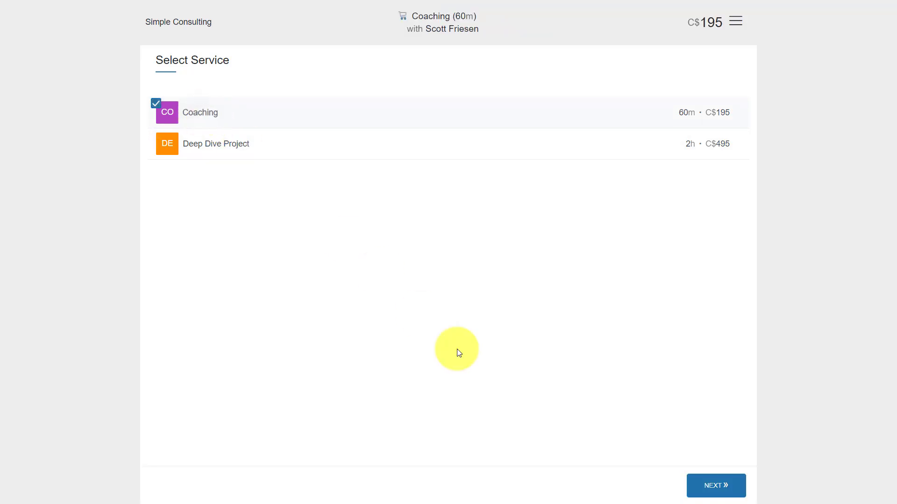
left_click(715, 486)
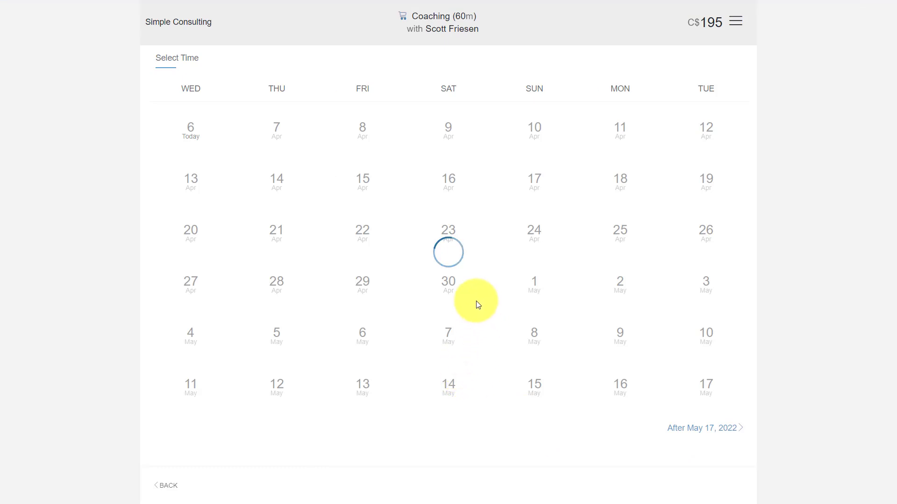
left_click(364, 130)
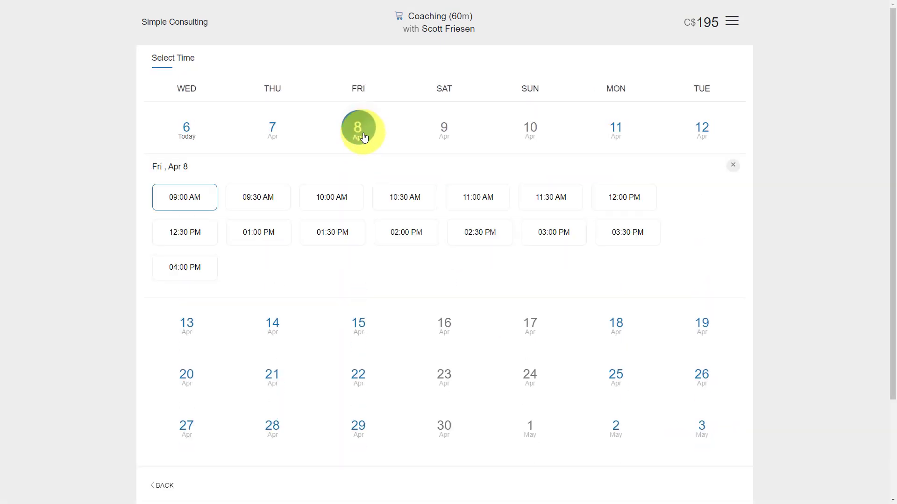
Book Coaching with Scott Friesen on April 8, 2022 at 10:30 AM for C$195
left_click(405, 167)
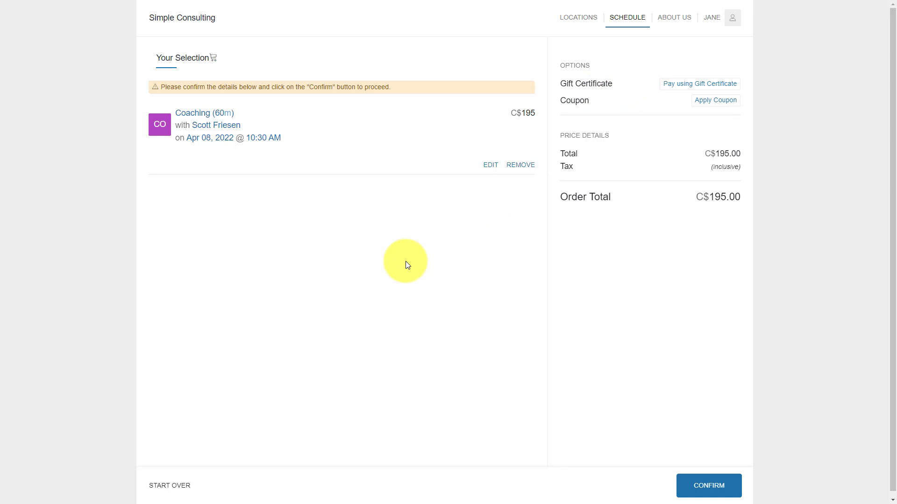
left_click(705, 486)
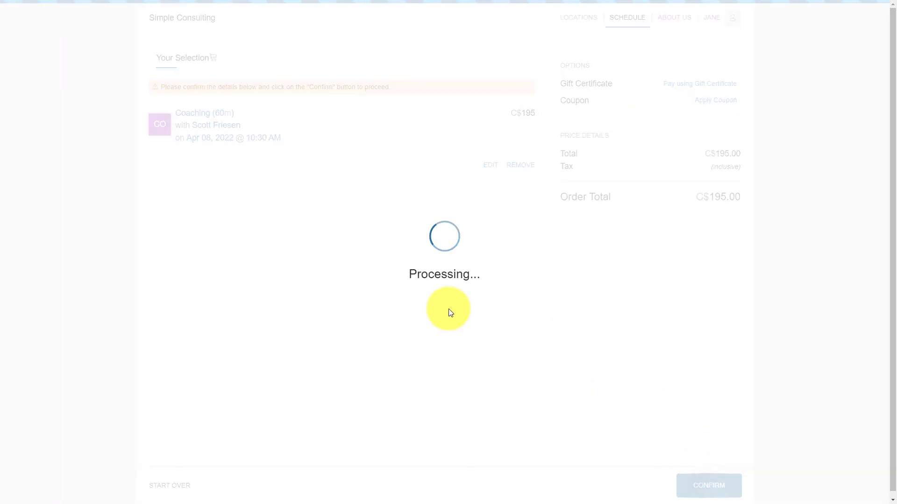